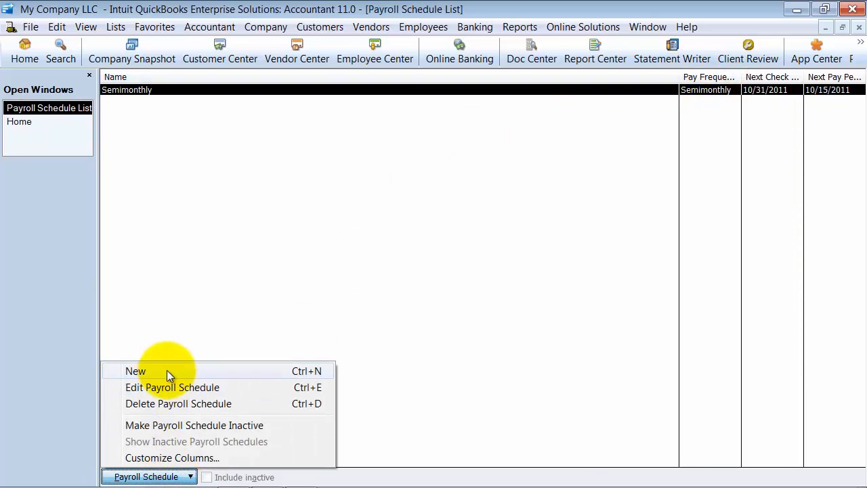
Start a new payroll schedule named Weekly with a Weekly pay frequency
click(167, 370)
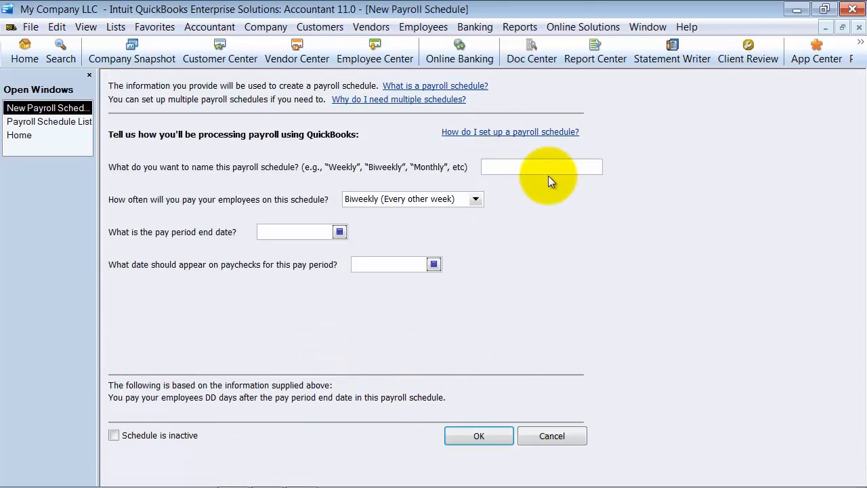
text(Weekly)
key(Tab)
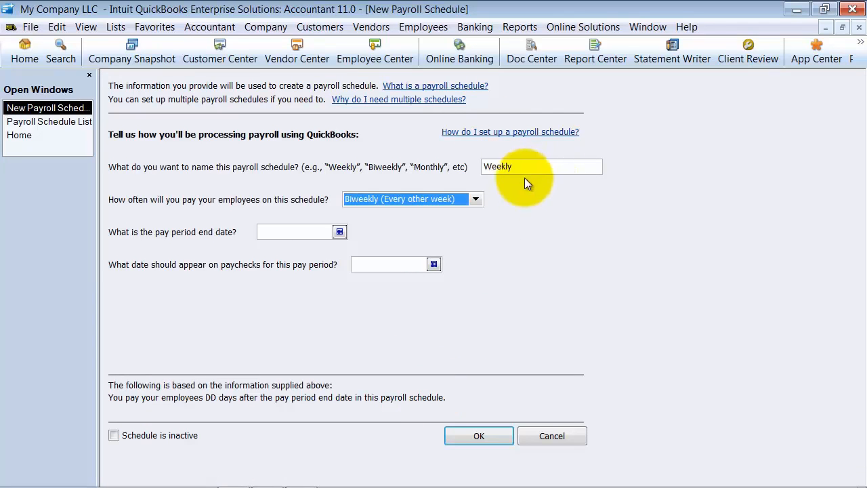
click(476, 199)
click(358, 224)
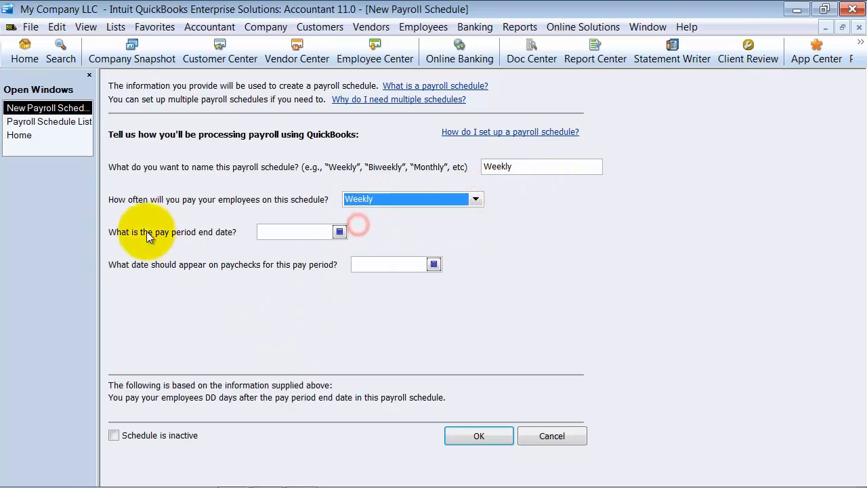
Set the schedule's pay period end date to 10/23/2011 and the paycheck date to 10/28/2011
click(339, 231)
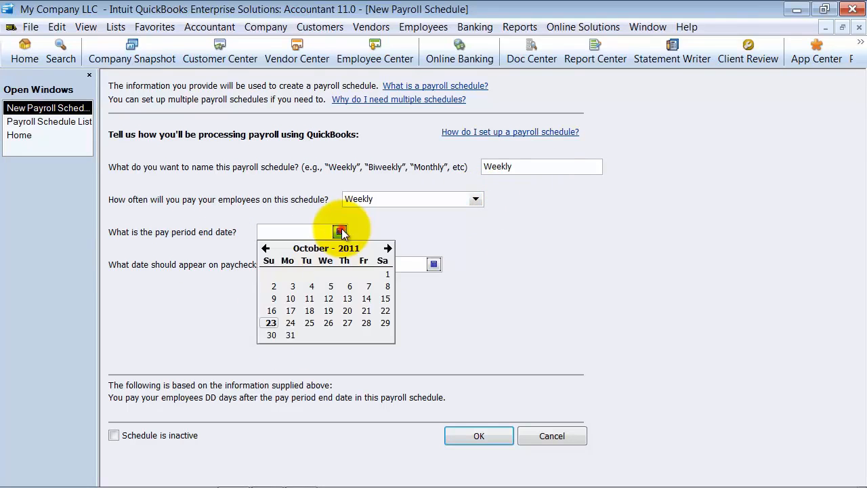
click(273, 322)
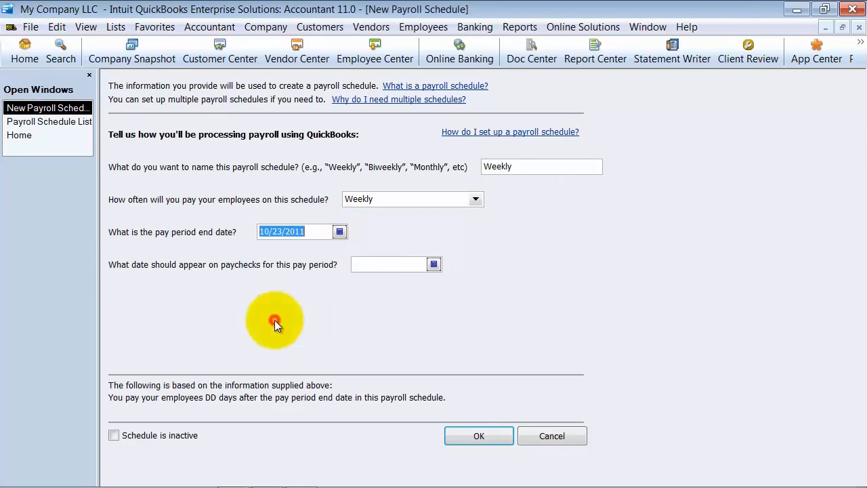
click(441, 264)
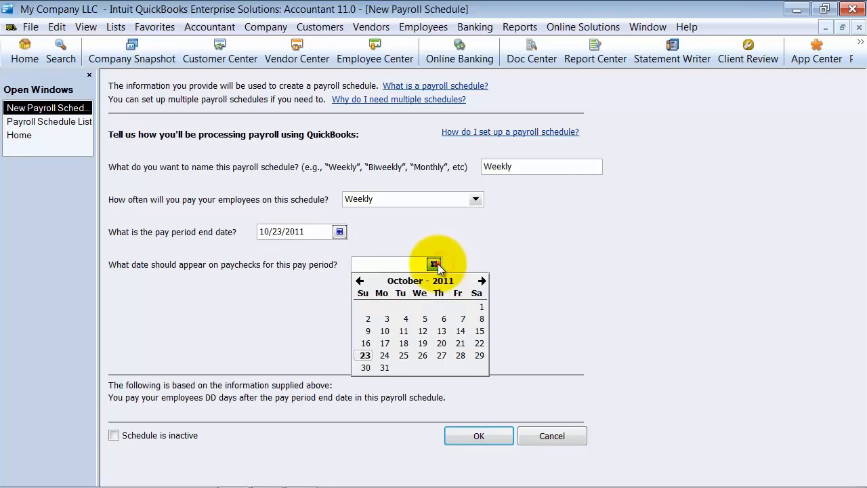
click(460, 355)
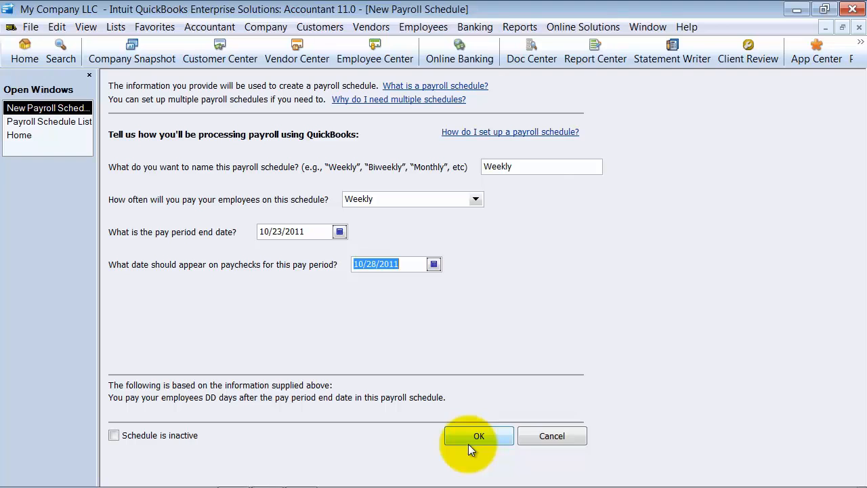
Rename the new payroll schedule Biweekly and set its pay frequency to Biweekly (Every other week)
double_click(524, 167)
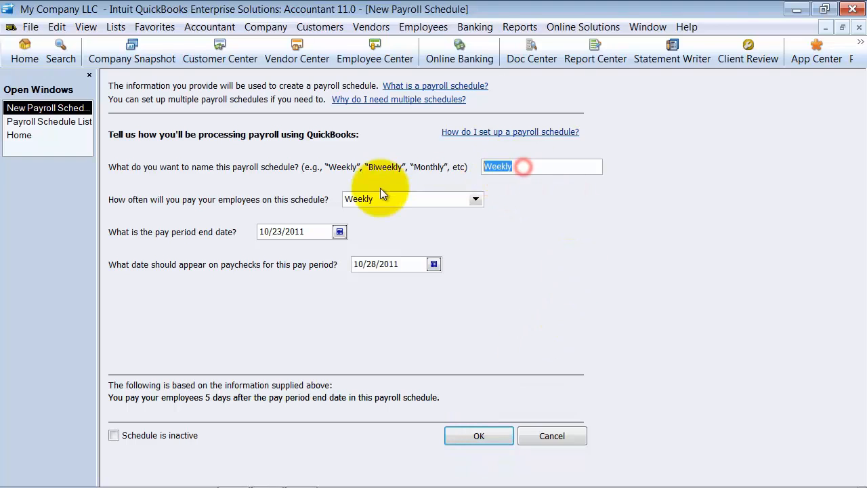
text(Biweekl)
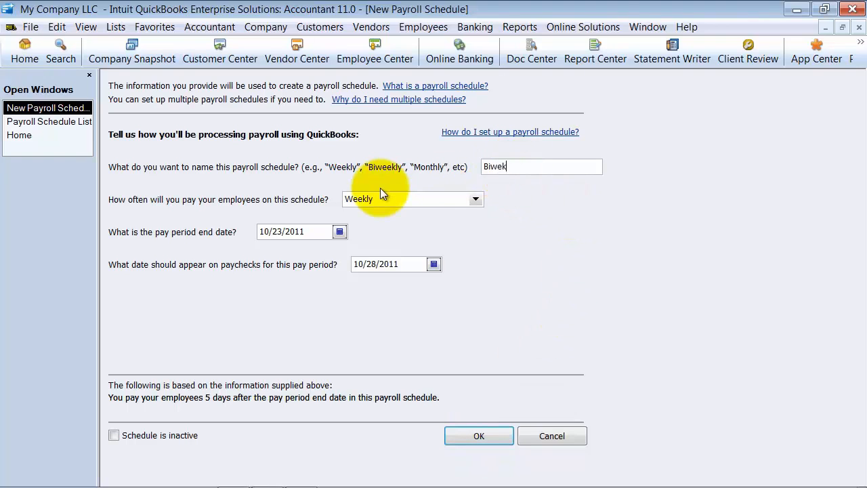
text(y)
key(Tab)
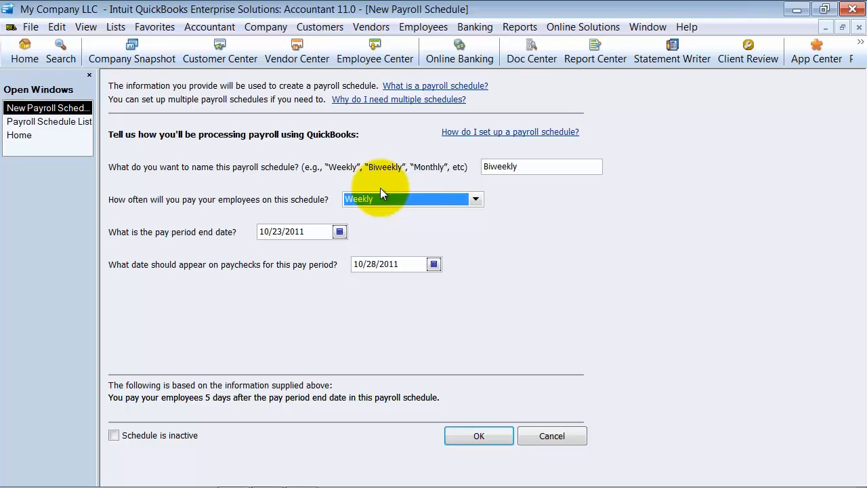
key(Down)
Rename the new payroll schedule Semimonthly and set its pay frequency to Semimonthly (Twice a month)
key(shift+Tab)
text(Semimonthly)
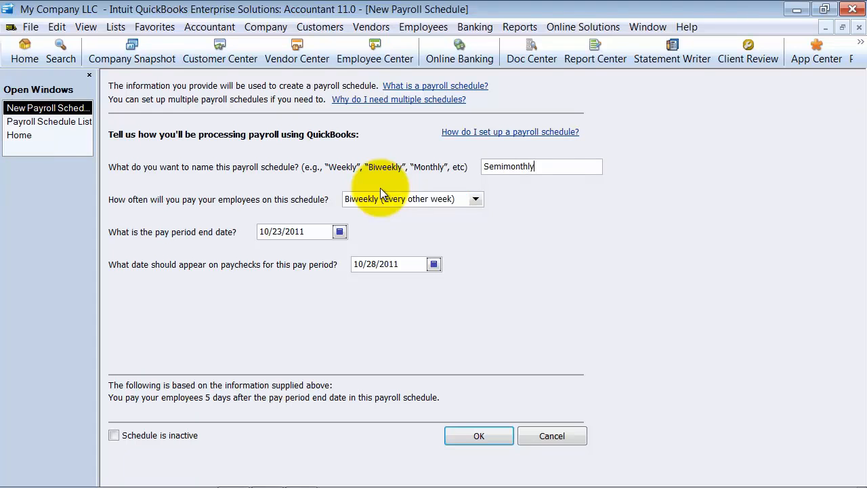
key(Tab)
key(Down)
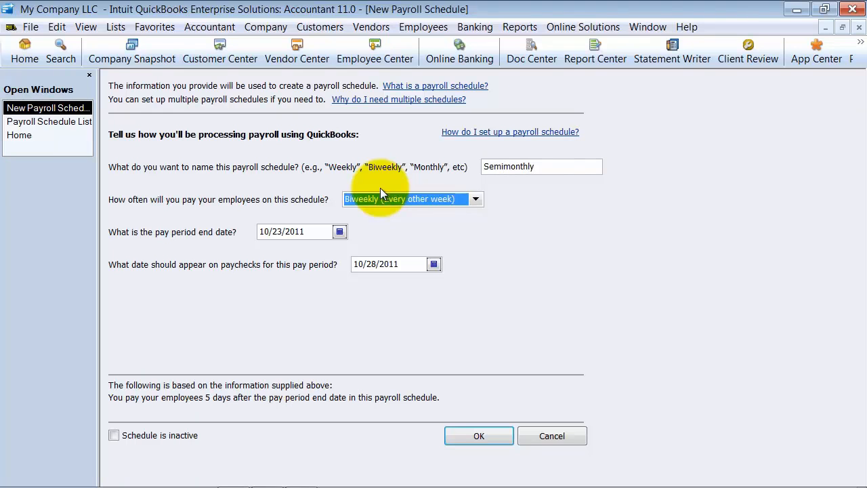
click(411, 211)
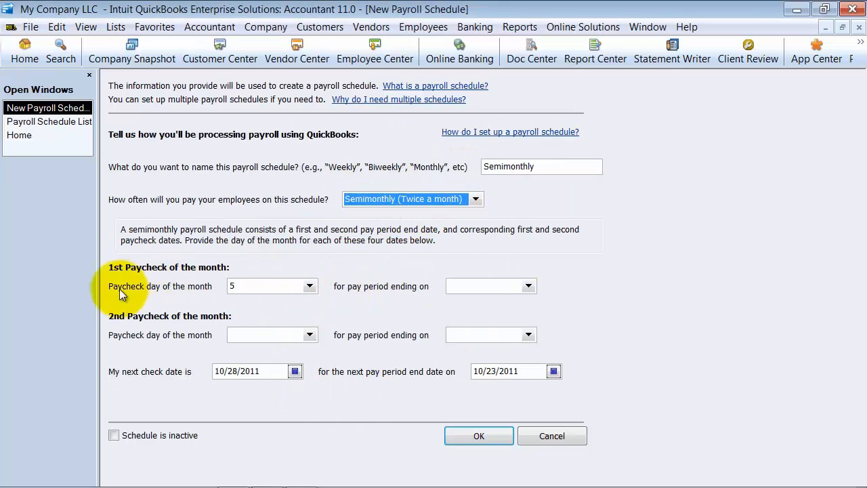
Set the month's first paycheck to day 15 for the pay period ending on the last day of month
click(309, 286)
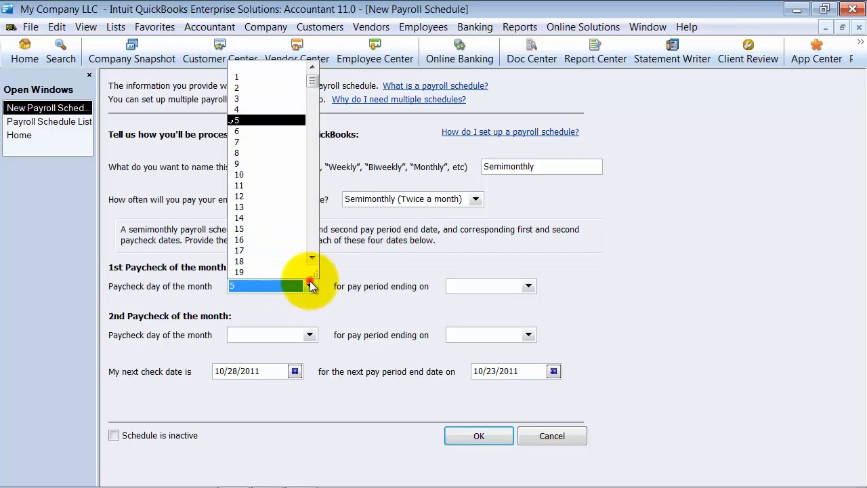
click(241, 230)
click(530, 286)
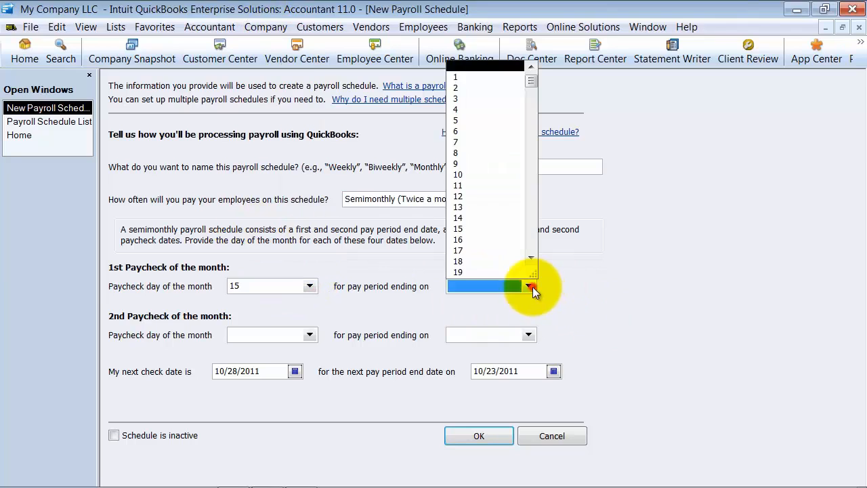
scroll(501, 298, down, 4)
click(477, 272)
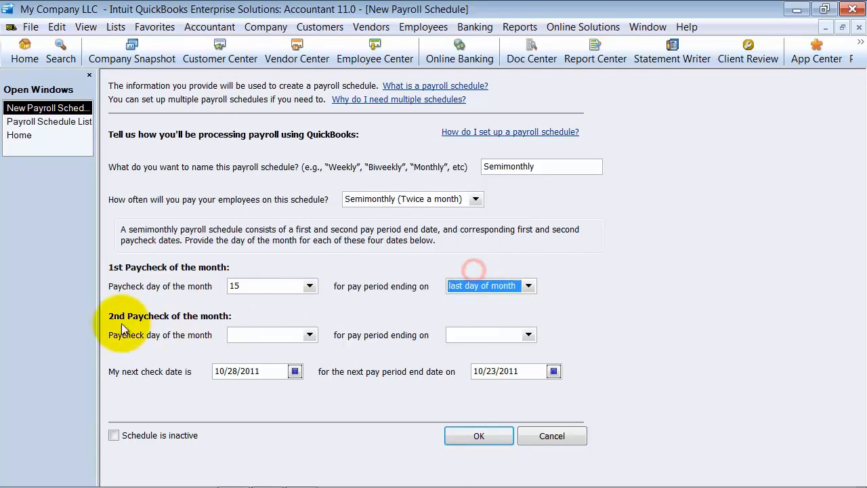
Set the month's second paycheck to the last day of month for the pay period ending on day 15
click(309, 335)
scroll(286, 312, down, 4)
click(279, 319)
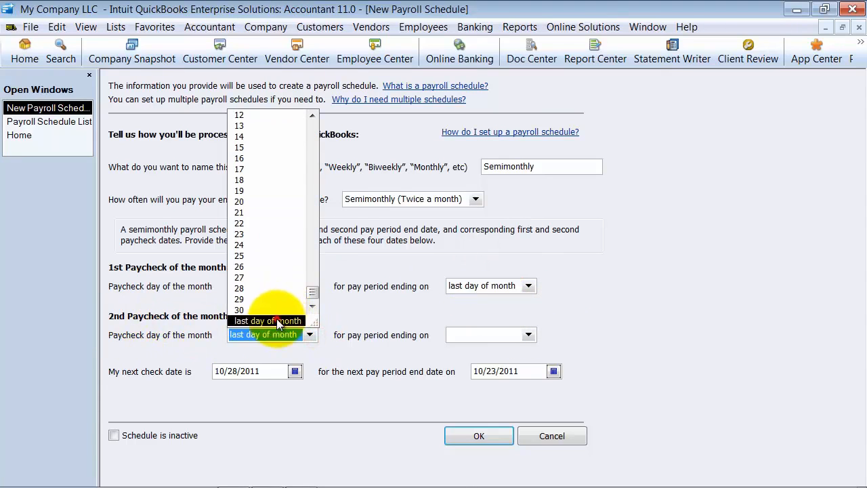
click(528, 335)
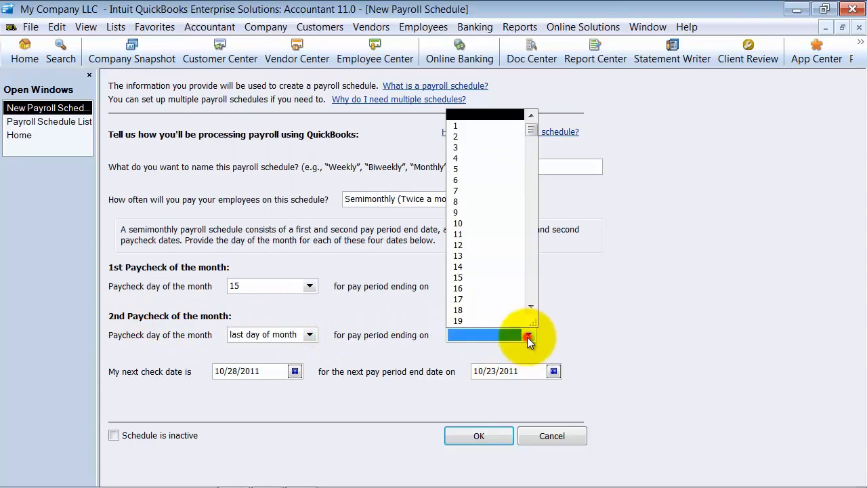
click(458, 278)
Set the next check date to 10/31/2011 and the next pay period end date to 10/15/2011, and discard the new schedule
click(295, 371)
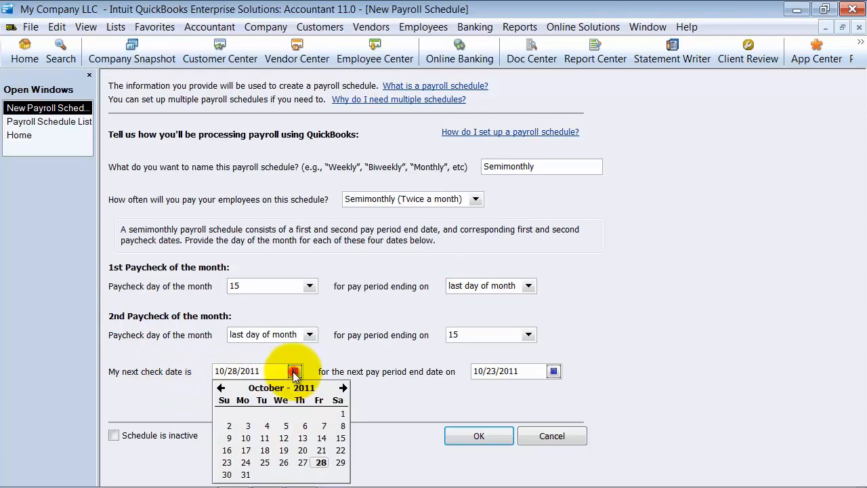
click(249, 474)
click(554, 372)
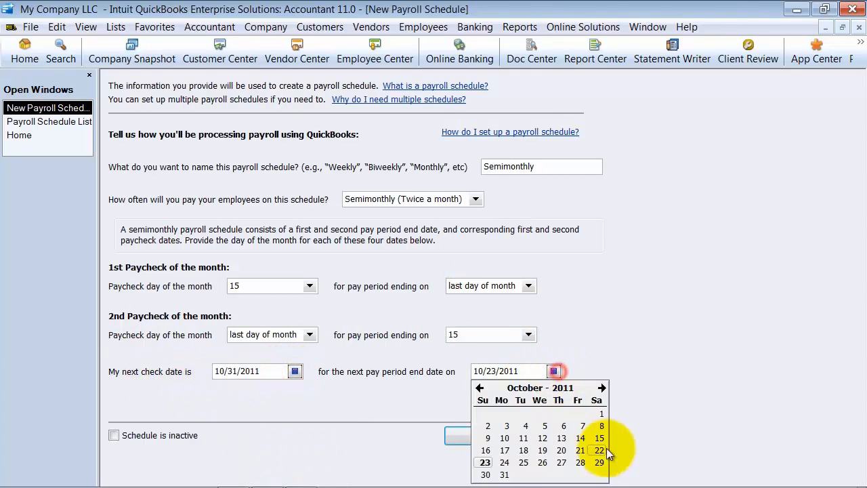
click(599, 439)
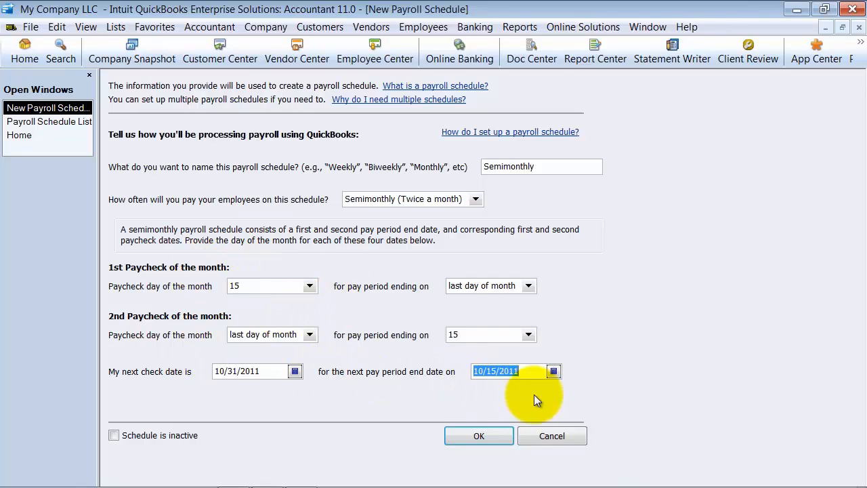
click(542, 436)
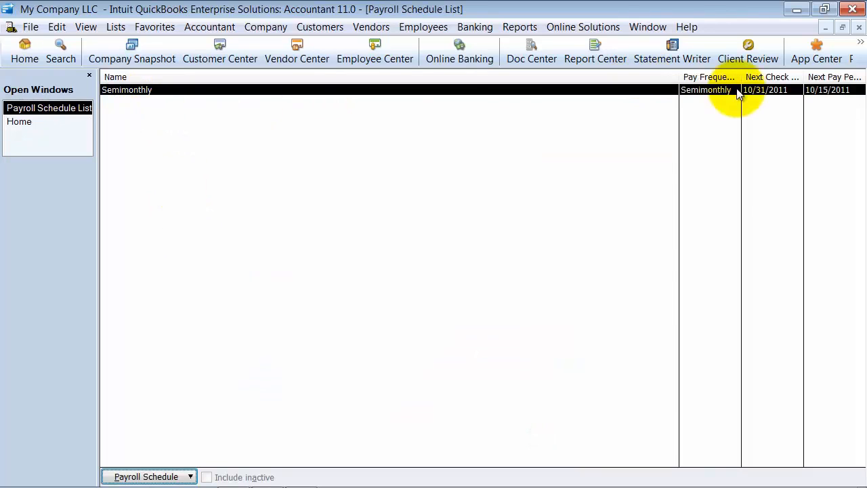
Assign the Semimonthly payroll schedule in the first active employee's payroll and compensation info and save the employee record
drag(678, 77, 666, 80)
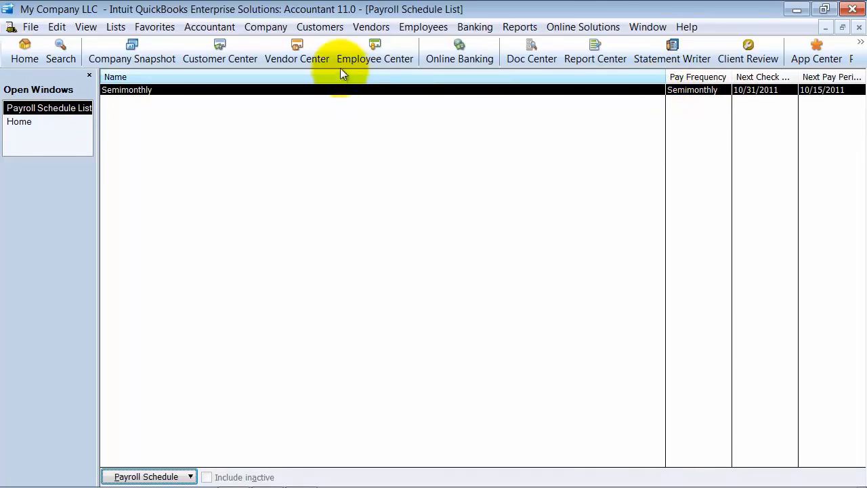
click(370, 51)
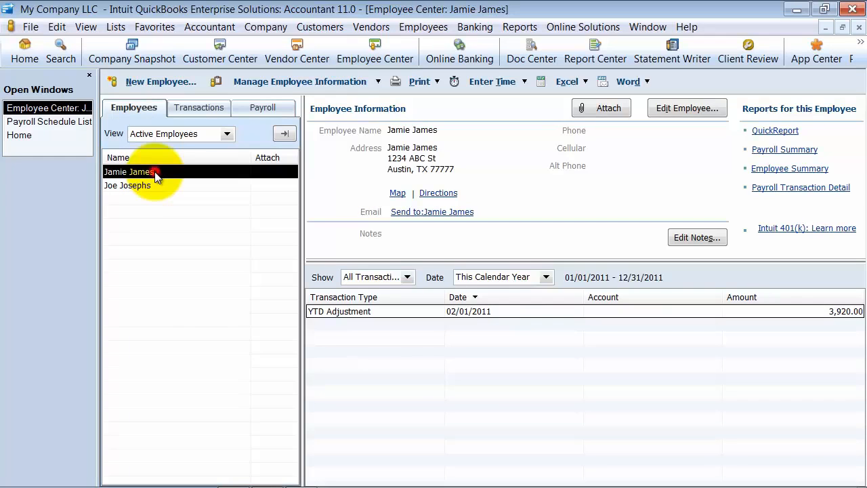
double_click(156, 175)
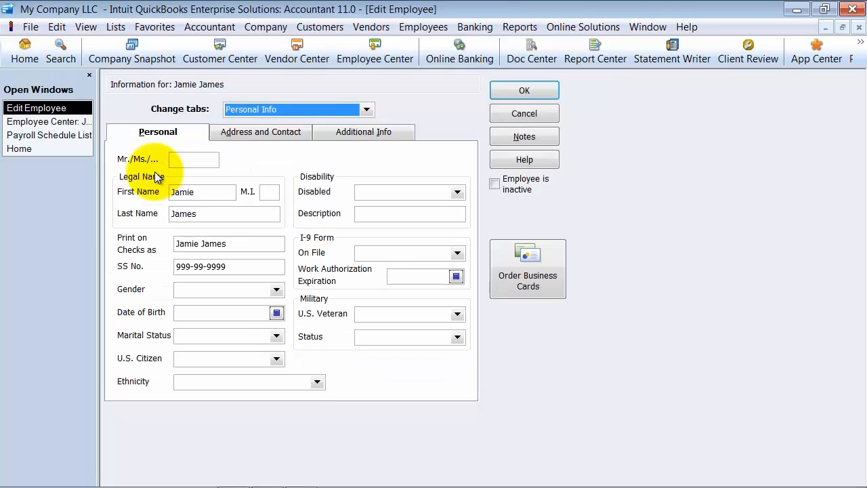
click(286, 110)
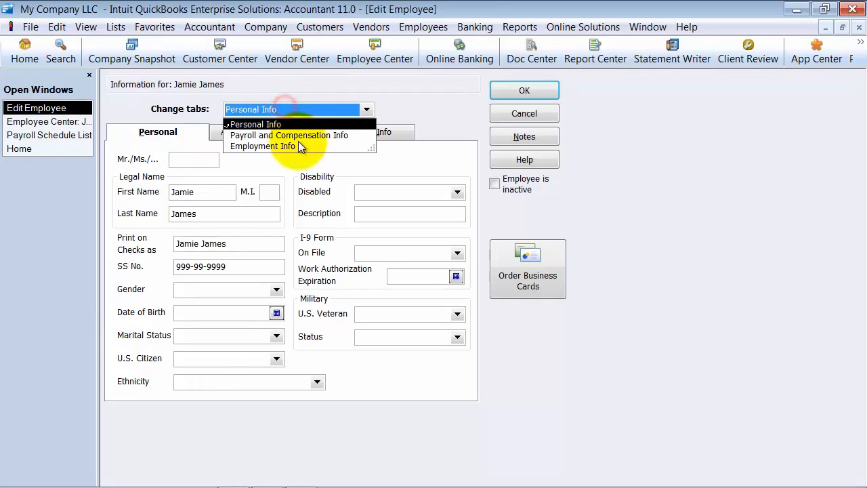
click(338, 137)
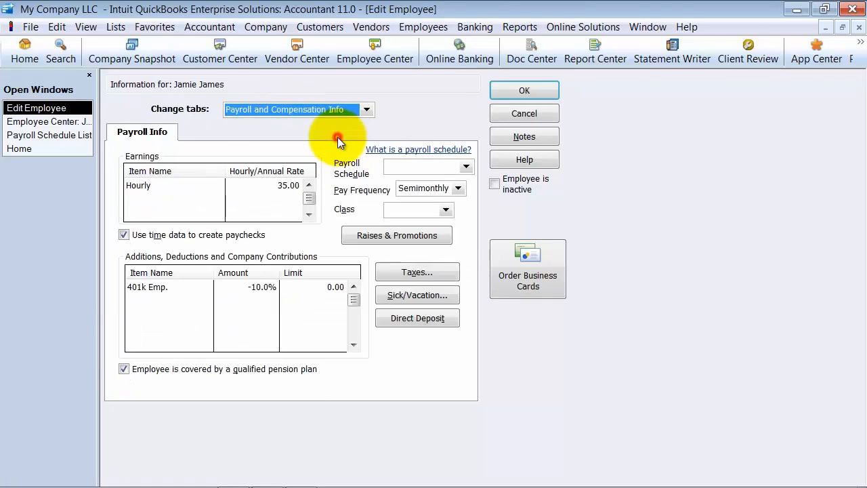
click(469, 168)
click(414, 202)
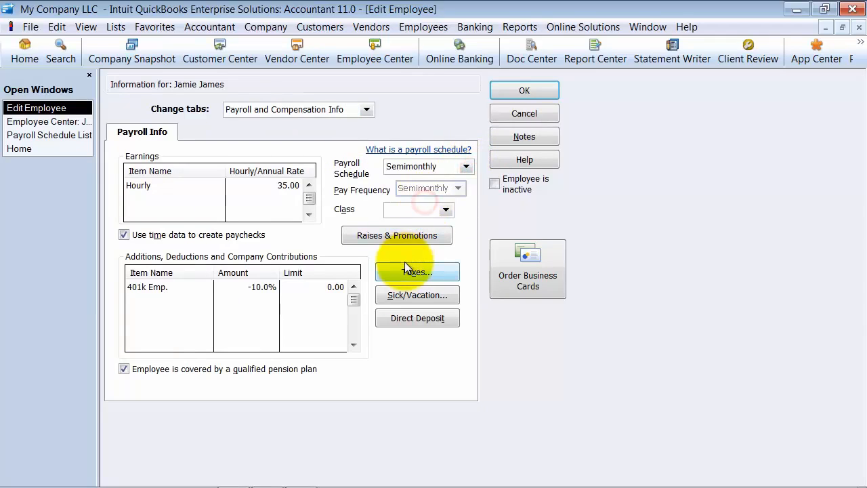
click(513, 98)
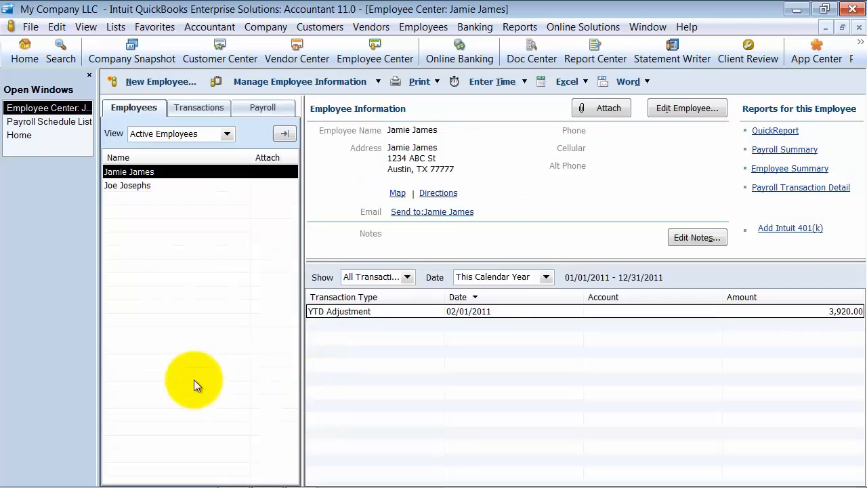
Resume the scheduled Semimonthly payroll and narrow the Hourly and Employee columns of the employee table
click(262, 107)
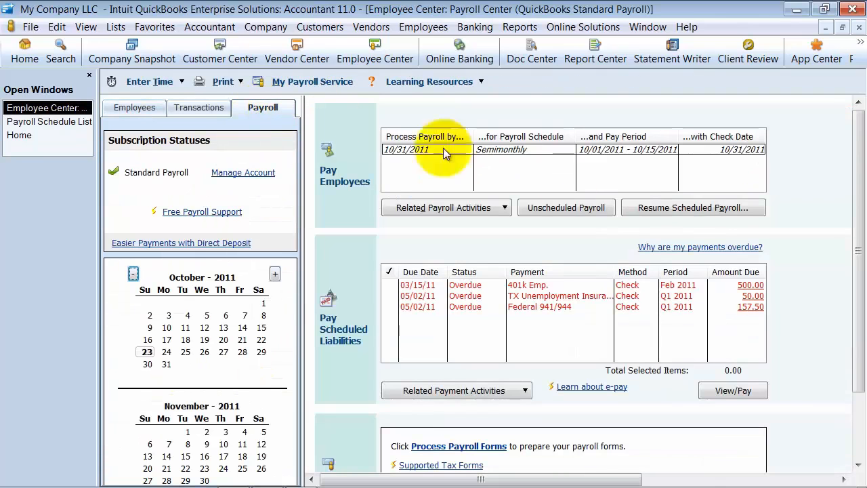
click(639, 210)
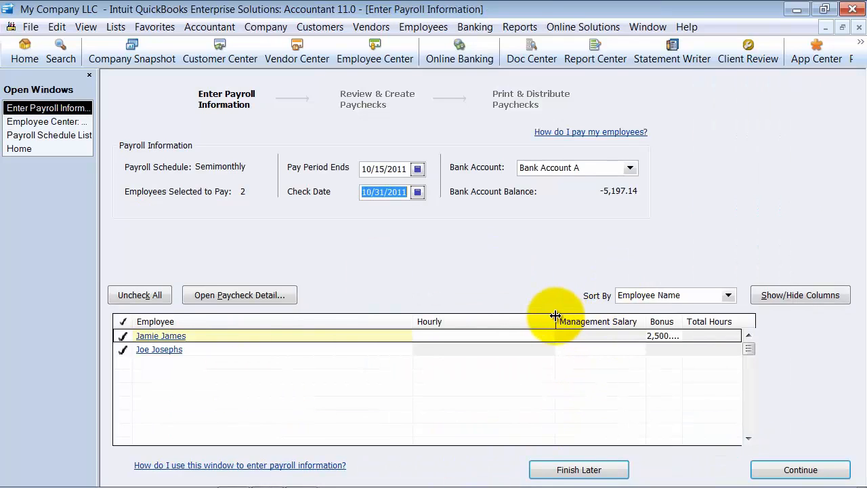
drag(556, 317, 515, 321)
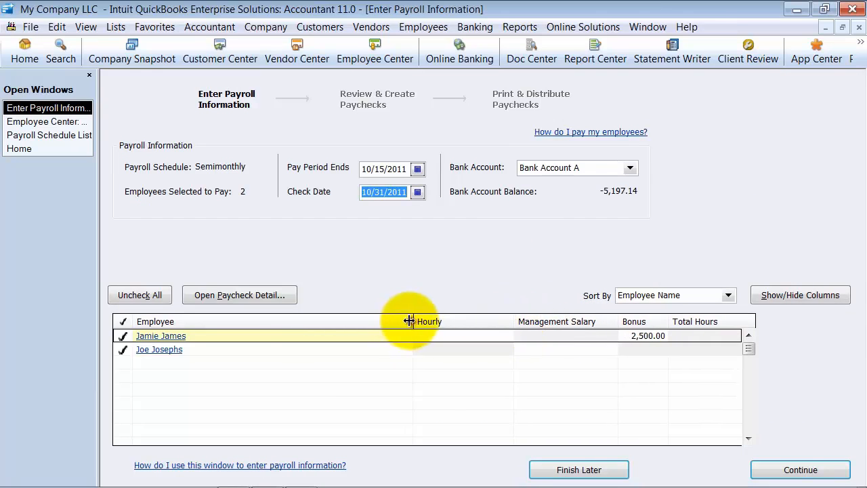
drag(409, 321, 366, 321)
Open the first employee's paycheck detail and set the service item of the Bonus earnings line to Labor
click(238, 295)
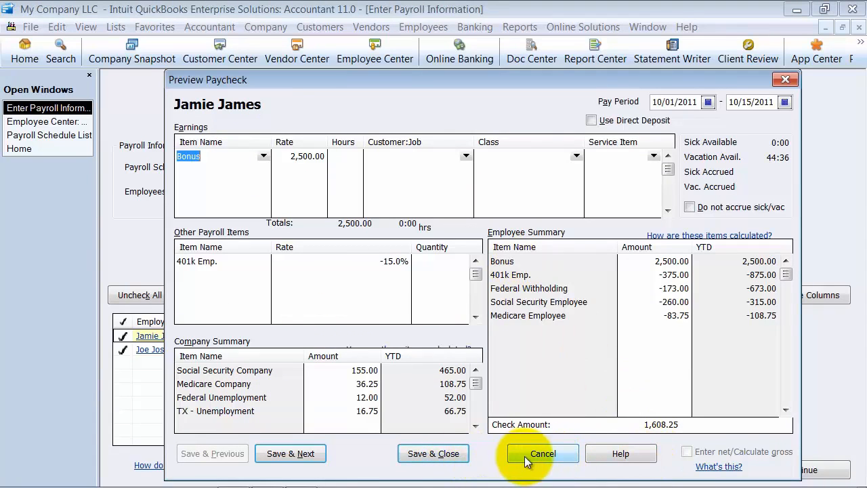
click(275, 157)
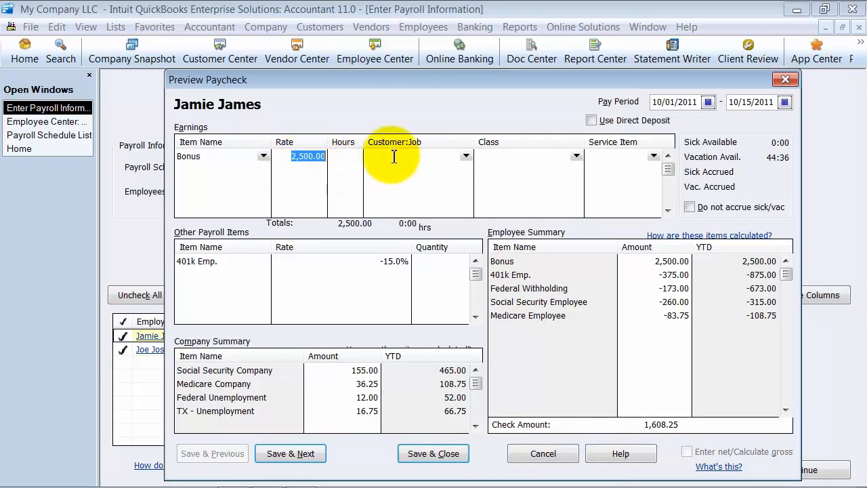
click(578, 156)
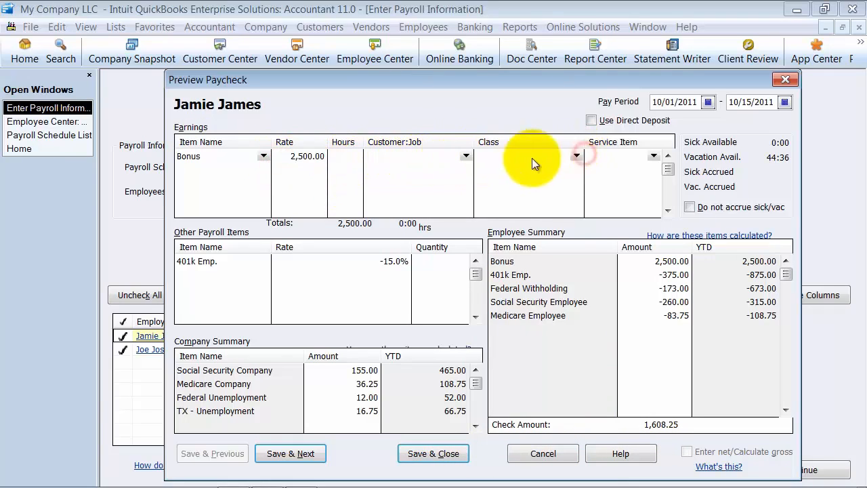
click(654, 155)
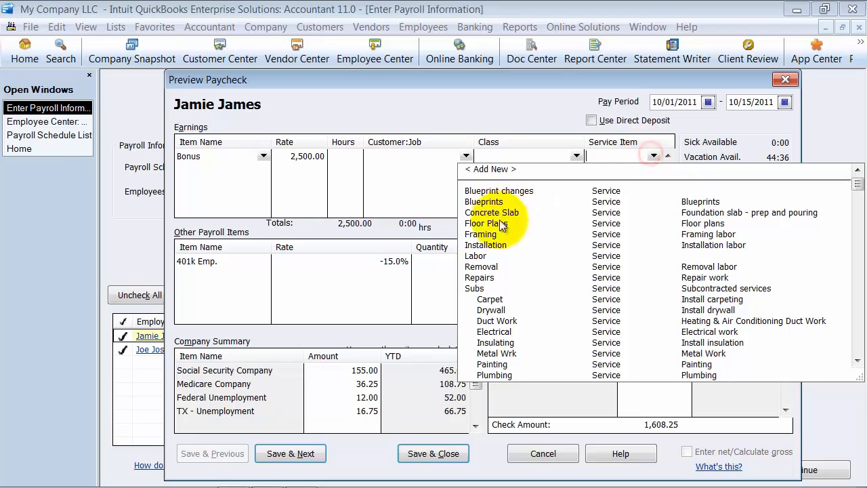
click(475, 256)
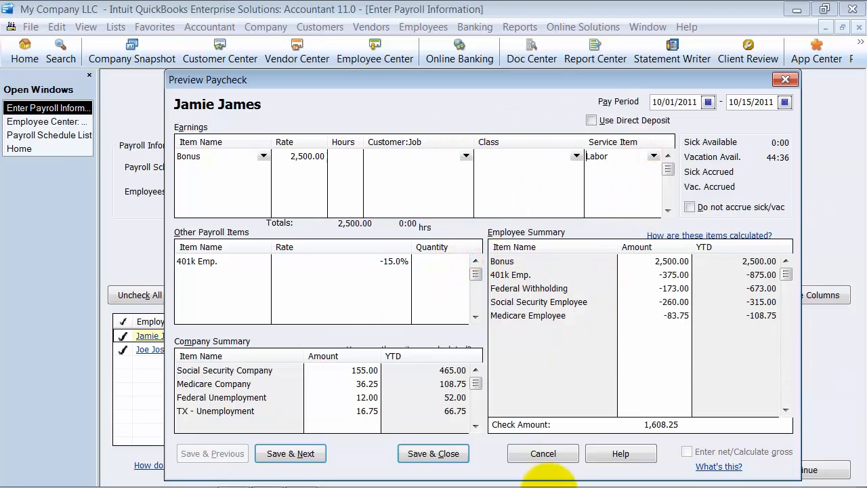
Add a 401k Co. Match item at 15% to the other payroll items, and save the paycheck to proceed to the next employee
click(224, 274)
click(264, 275)
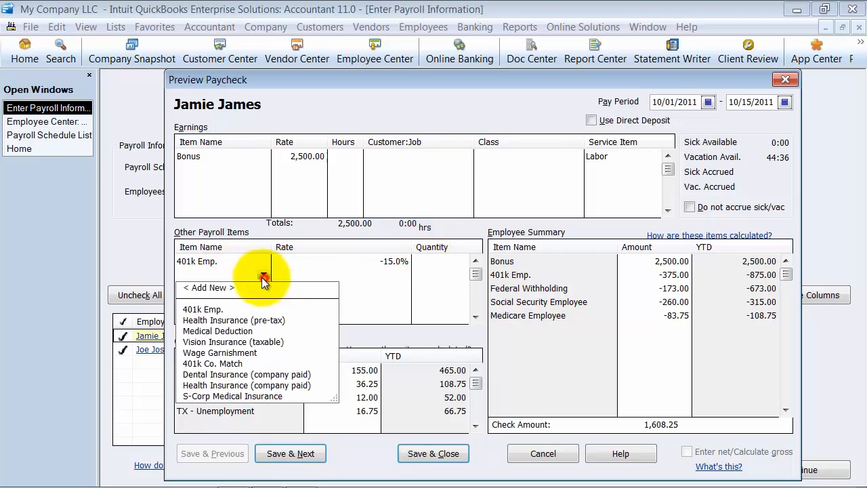
click(212, 364)
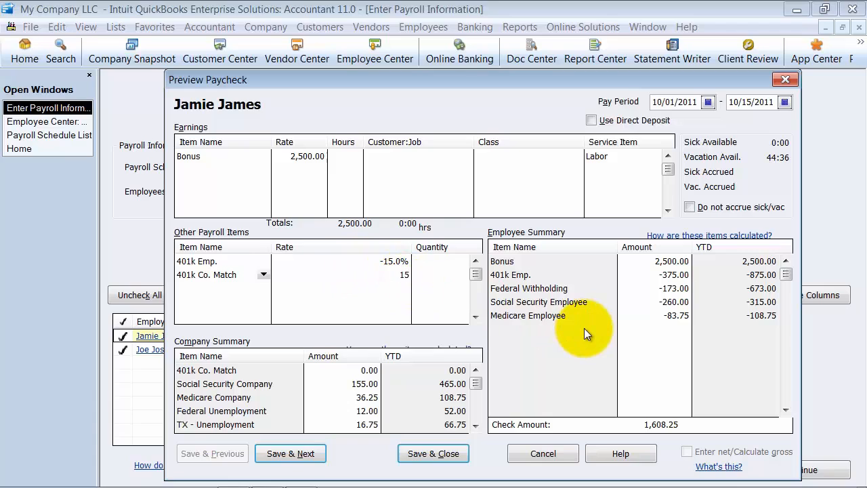
key(Tab)
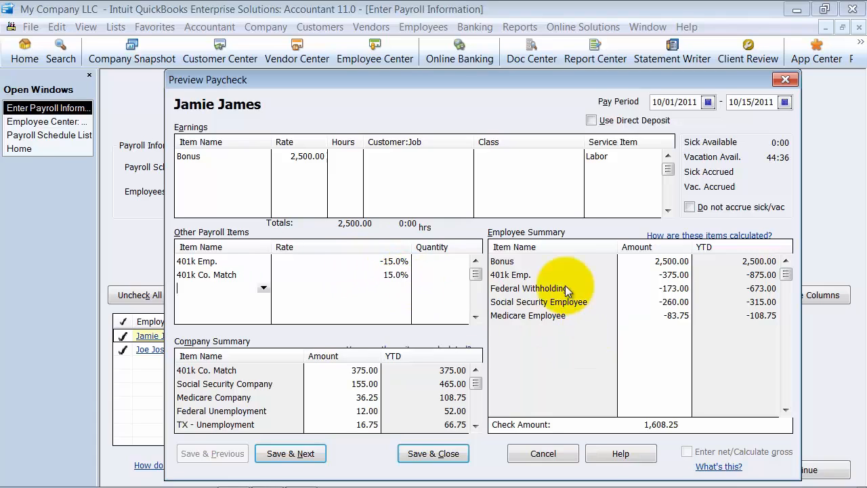
click(303, 458)
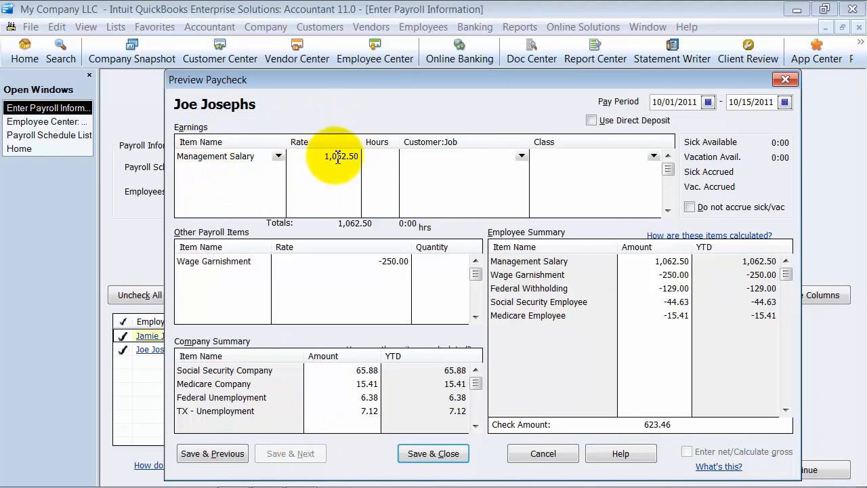
Review the salary rate and wage garnishment on the second employee's paycheck, and save and close the preview
drag(337, 156, 410, 158)
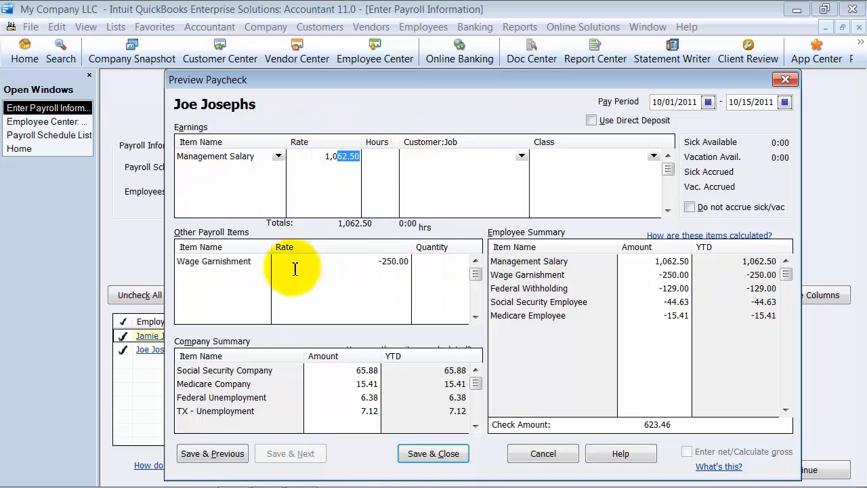
click(399, 248)
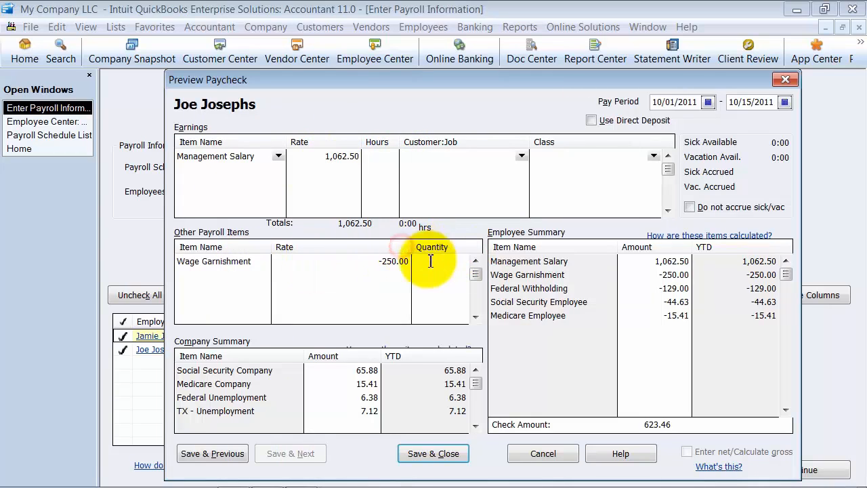
click(452, 454)
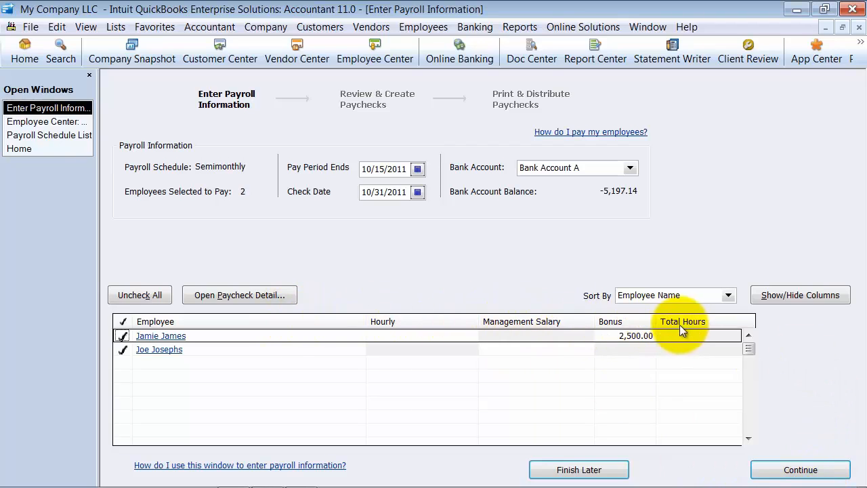
Check which columns are available and chosen for the payroll information table, and accept the current selection
click(786, 299)
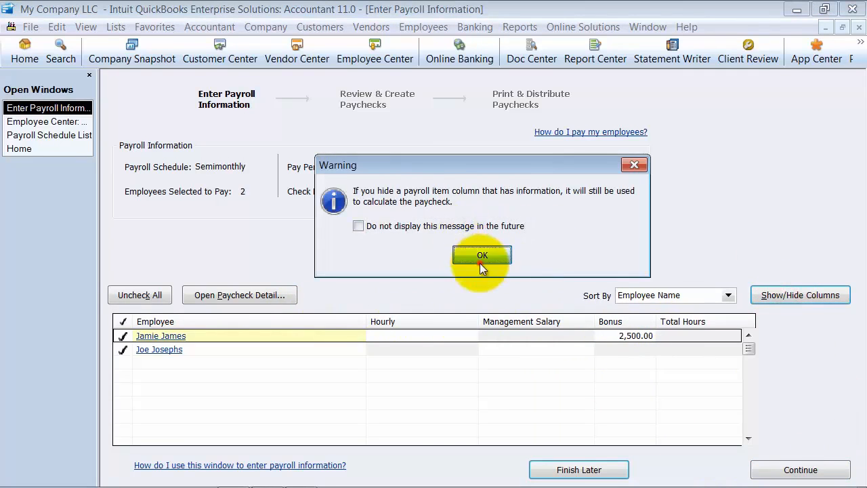
click(480, 262)
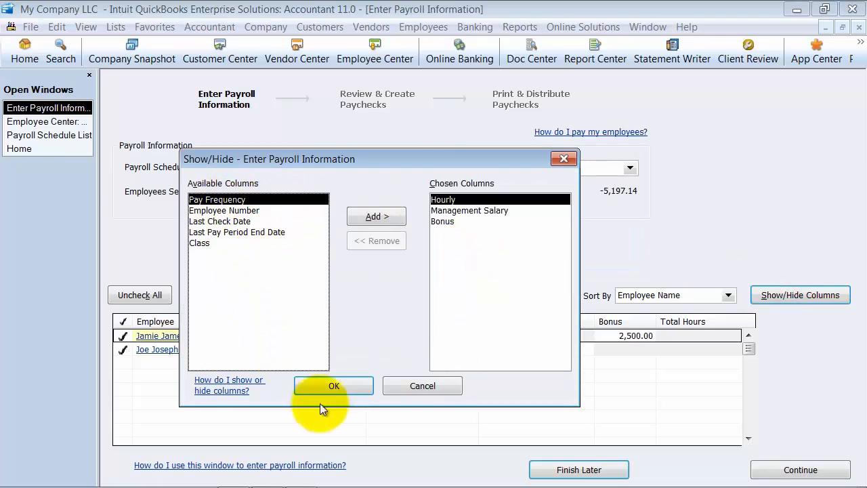
click(348, 383)
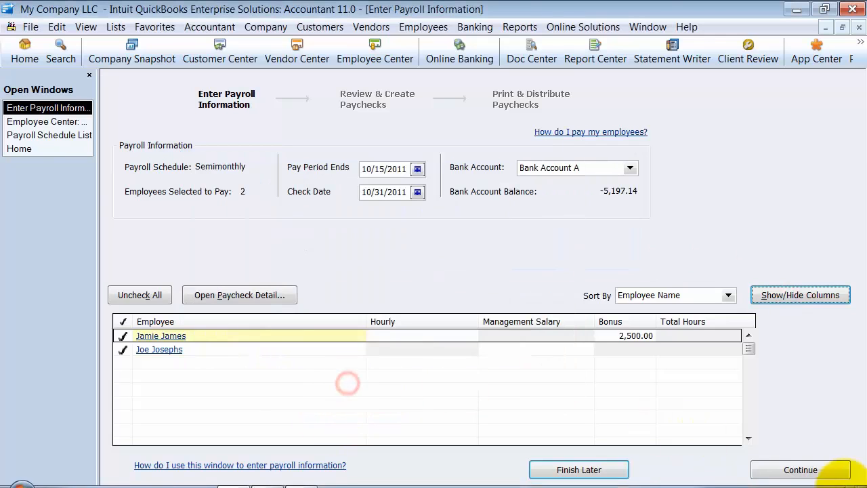
Continue the Semimonthly payroll to the Review & Create Paychecks stage, acknowledging the missing time data
click(786, 465)
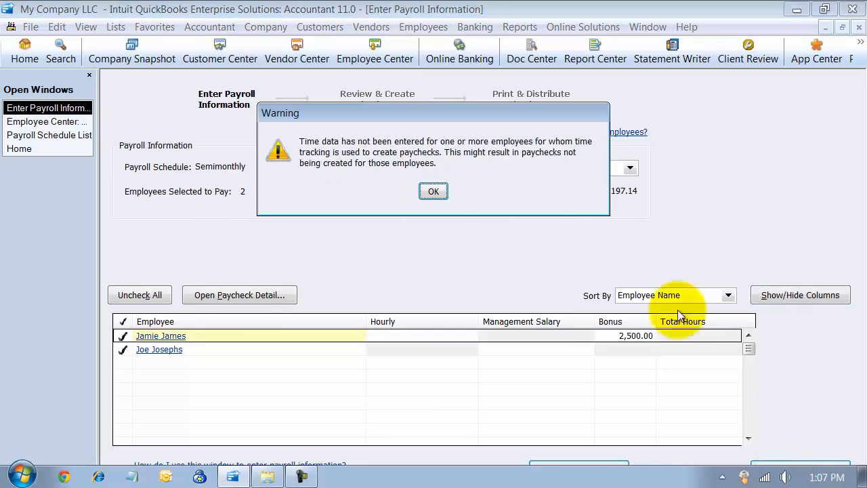
click(434, 192)
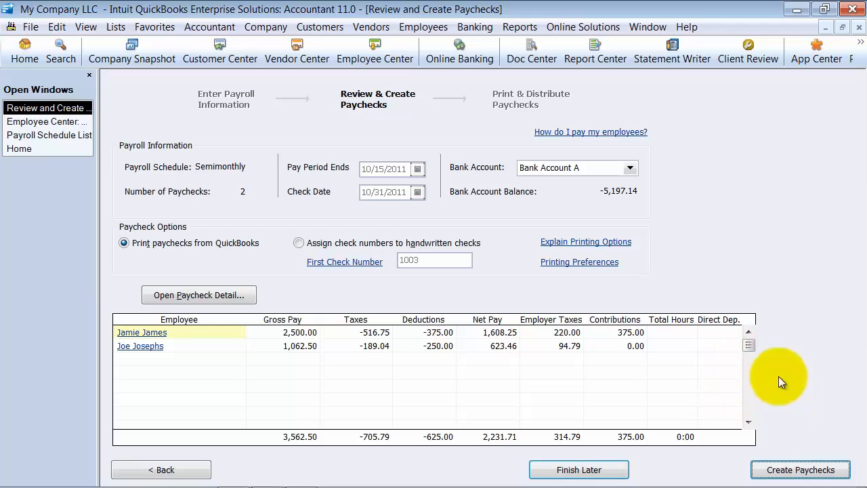
mouse_move(783, 476)
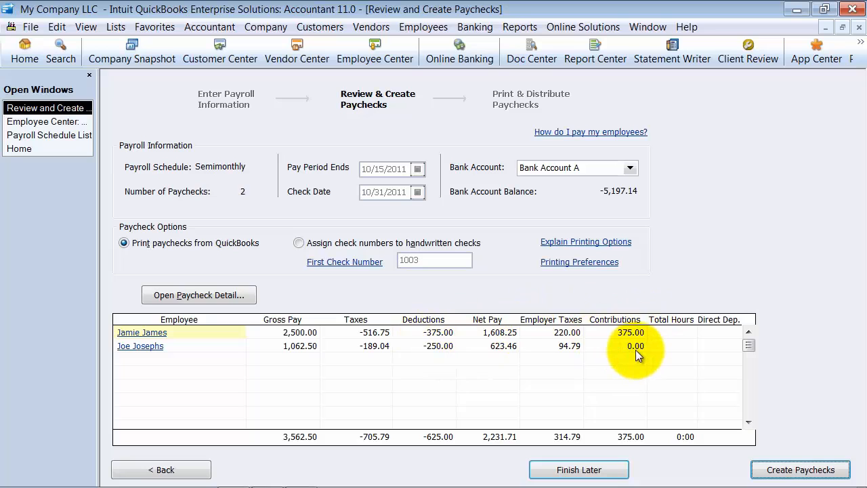
Examine the scheduled liabilities in the Payroll Center, and return to the paycheck review to check the bank account
click(83, 122)
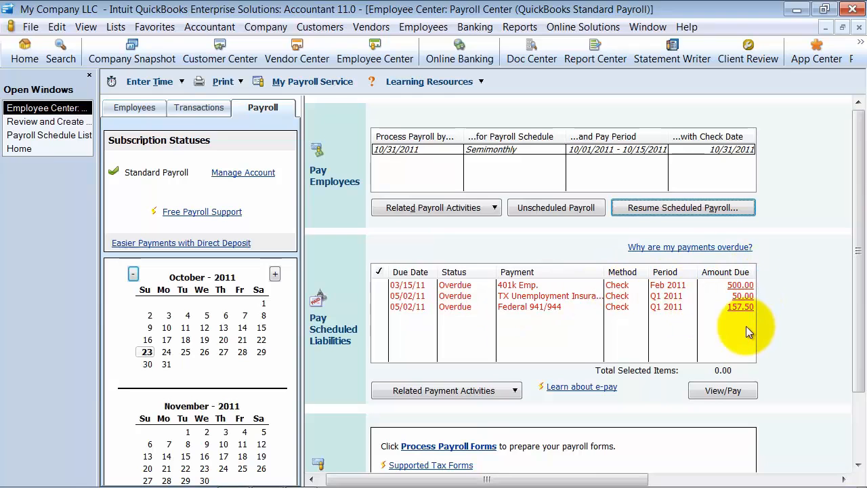
click(62, 122)
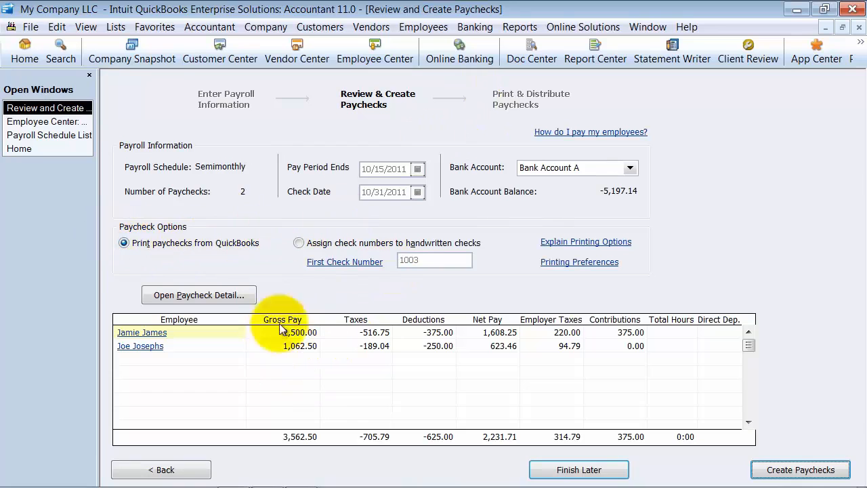
click(598, 166)
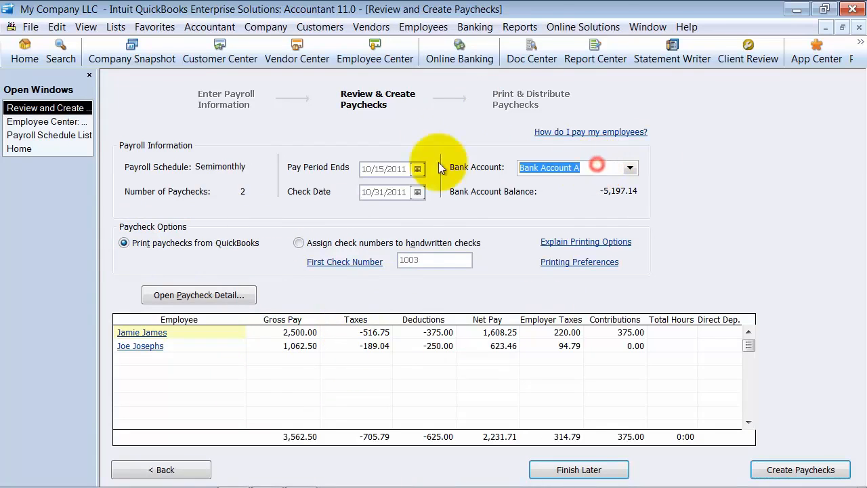